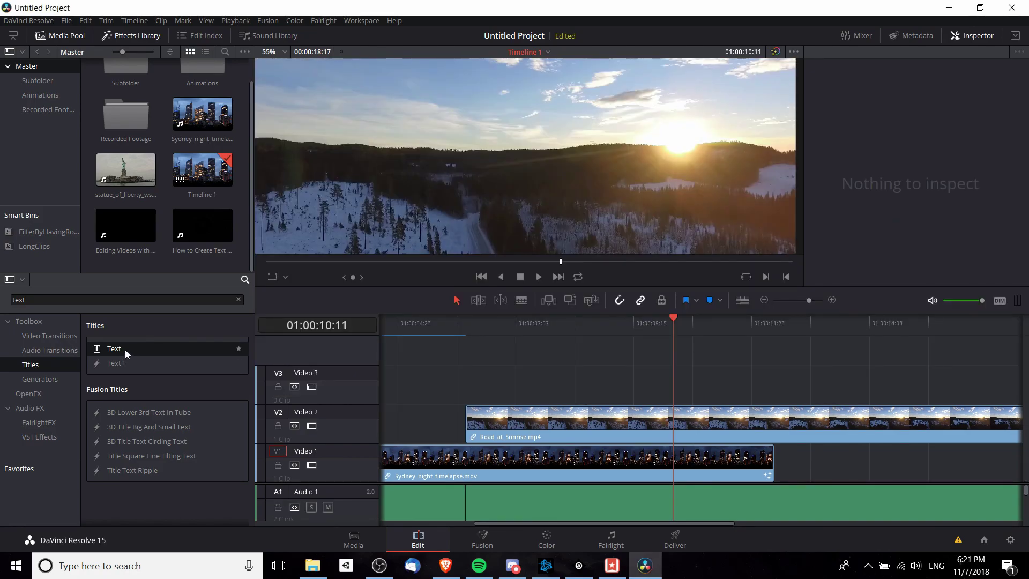
Place a Text title on track Video 3 above the sunrise clip and select it.
{"action": "left_click_drag", "start_coordinate": [125, 349], "coordinate": [513, 388]}
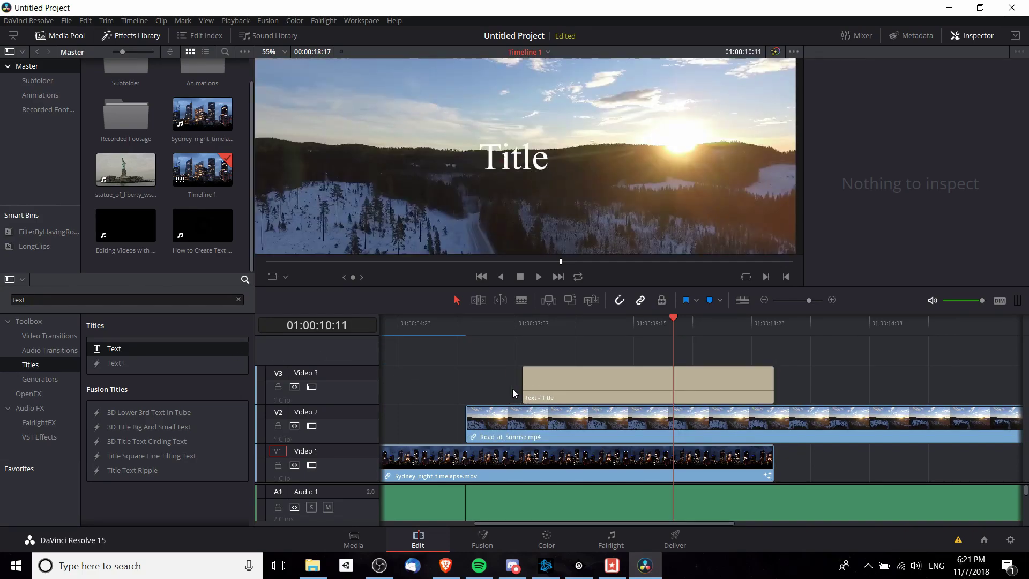
{"action": "left_click", "coordinate": [684, 384]}
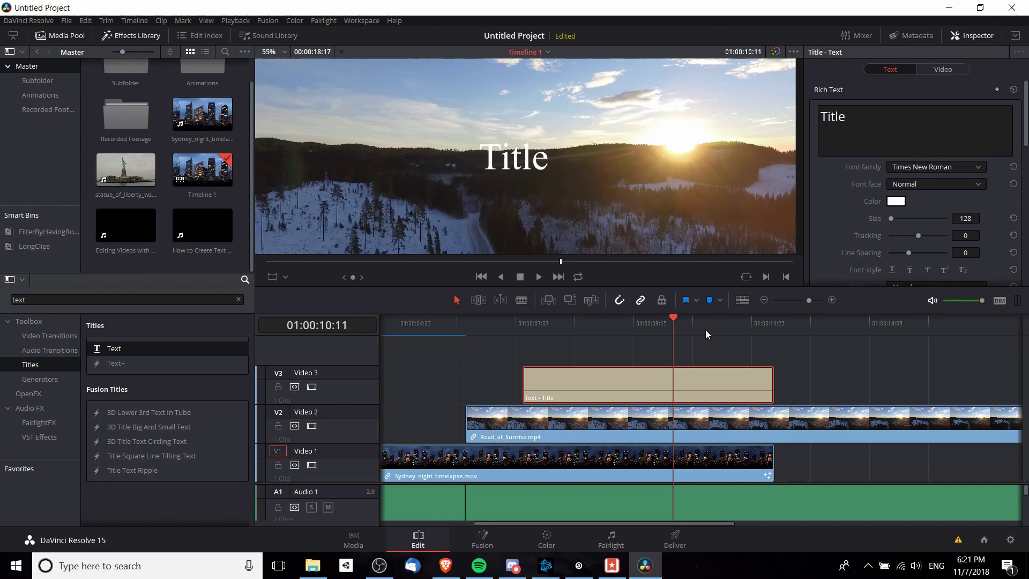
{"action": "scroll", "coordinate": [846, 185], "scroll_direction": "down", "scroll_amount": 10}
{"action": "scroll", "coordinate": [846, 185], "scroll_direction": "down", "scroll_amount": 2}
{"action": "scroll", "coordinate": [846, 186], "scroll_direction": "up", "scroll_amount": 2}
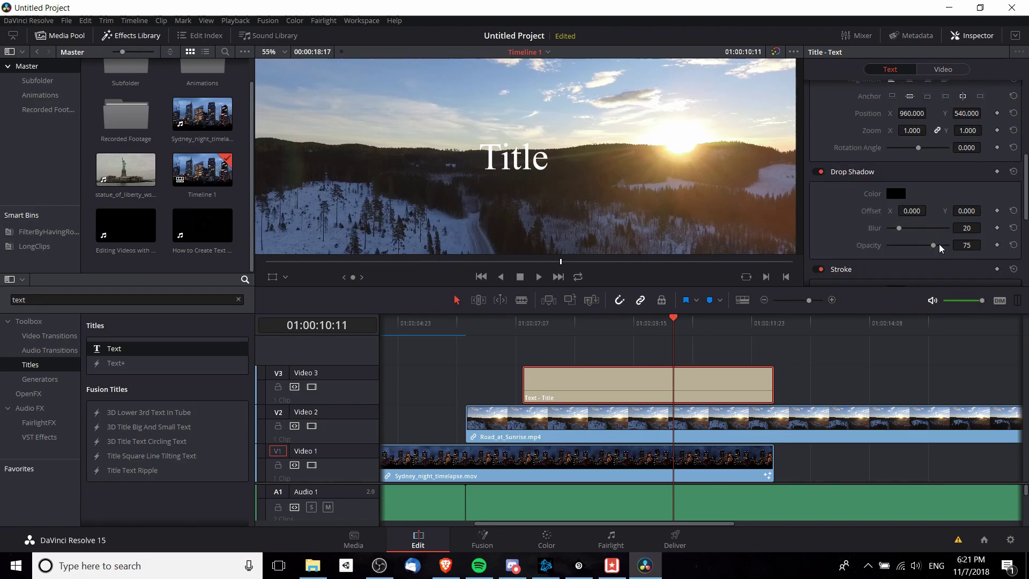
Set the drop shadow opacity to 100 and its offset to X 5, Y -5.
{"action": "left_click_drag", "start_coordinate": [934, 245], "coordinate": [952, 245]}
{"action": "left_click", "coordinate": [919, 210]}
{"action": "type", "text": "5"}
{"action": "key", "text": "Tab"}
{"action": "type", "text": "5"}
{"action": "key", "text": "Return"}
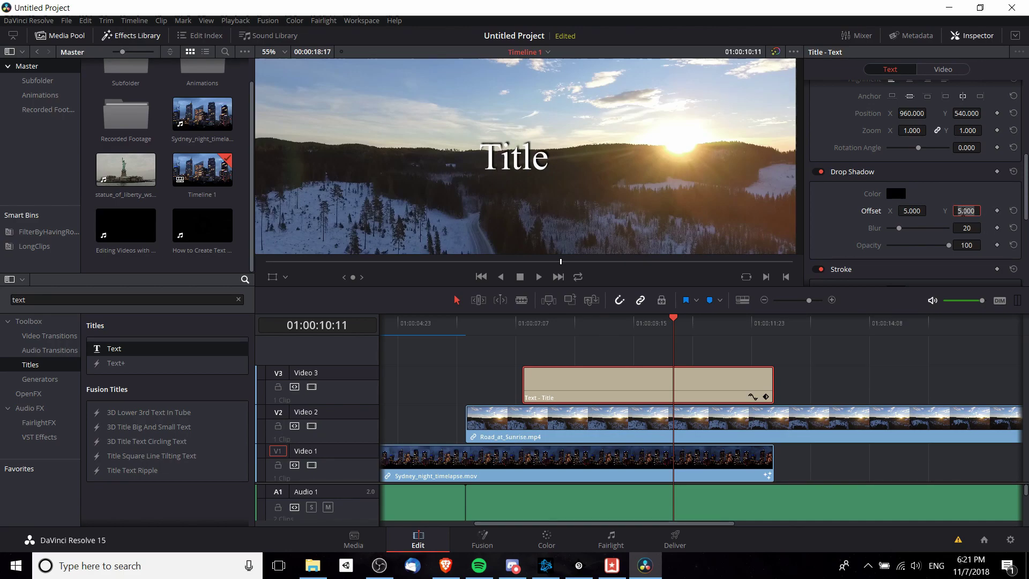
{"action": "left_click_drag", "start_coordinate": [965, 211], "coordinate": [962, 211]}
Delete the title clip on Video 3, then undo to restore it.
{"action": "left_click", "coordinate": [570, 374]}
{"action": "key", "text": "Delete"}
{"action": "key", "text": "ctrl+z"}
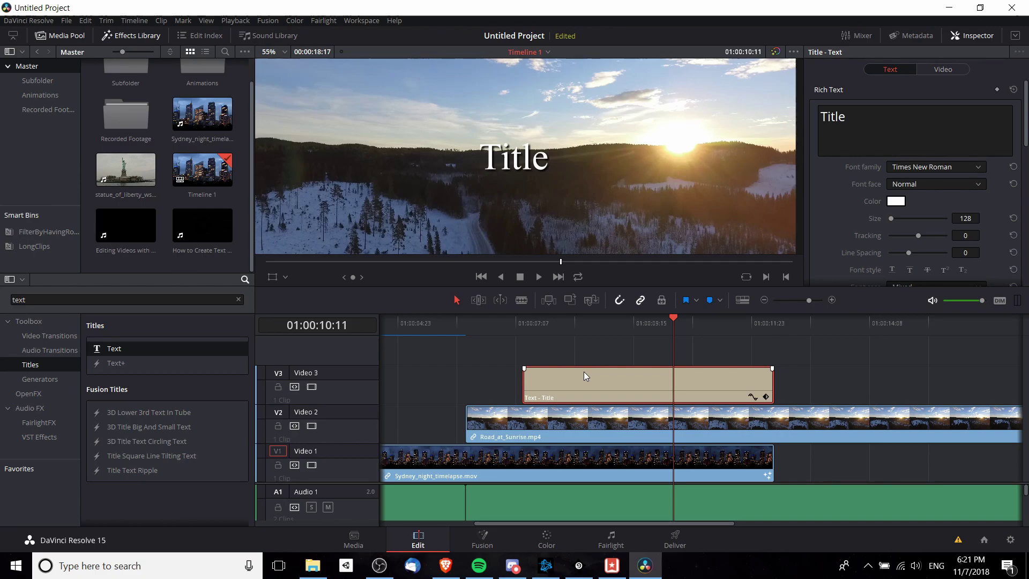
Swap the plain Text clip for a Text+ title on Video 3 and select it.
{"action": "key", "text": "Delete"}
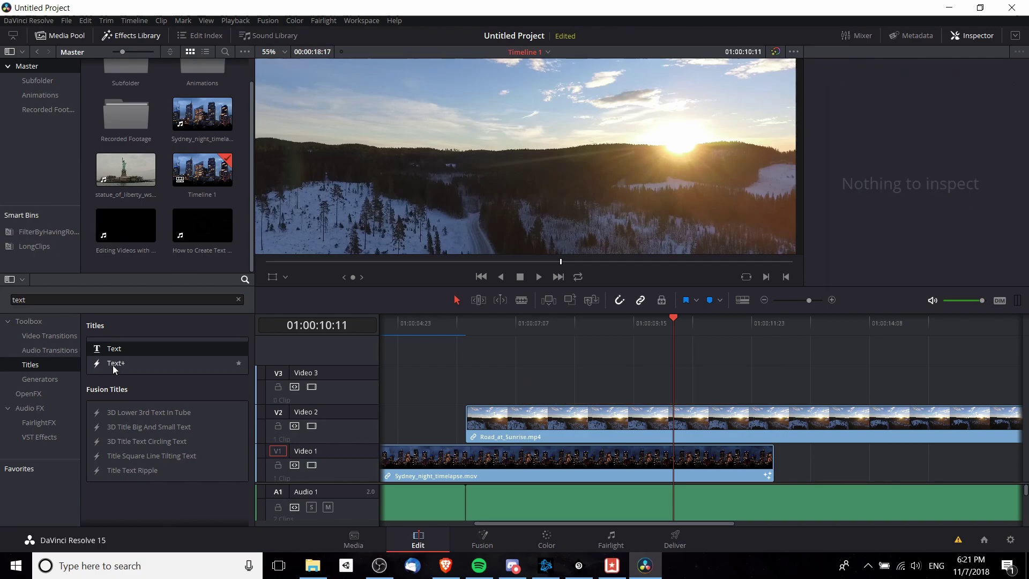
{"action": "left_click_drag", "start_coordinate": [113, 365], "coordinate": [565, 374]}
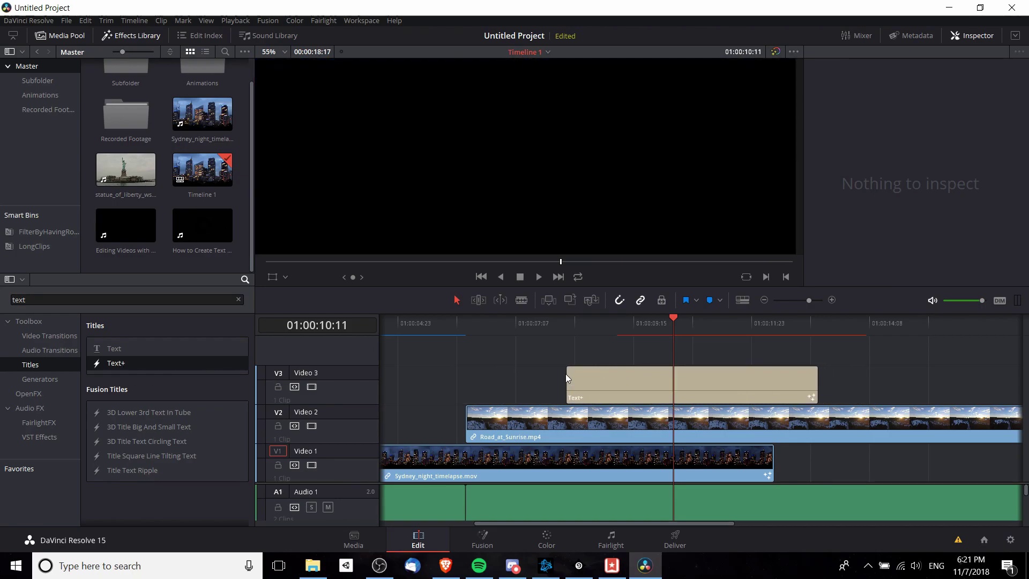
{"action": "left_click", "coordinate": [715, 383]}
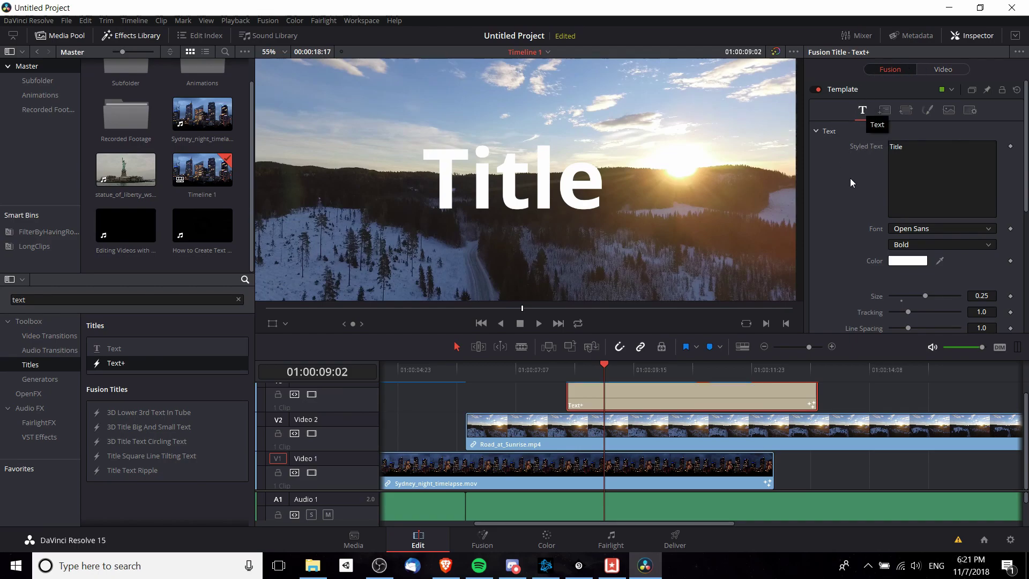
{"action": "scroll", "coordinate": [850, 182], "scroll_direction": "down", "scroll_amount": 5}
{"action": "scroll", "coordinate": [858, 287], "scroll_direction": "up", "scroll_amount": 5}
In the Shading settings, choose element 3, Black Shadow, and enable it.
{"action": "left_click", "coordinate": [928, 111]}
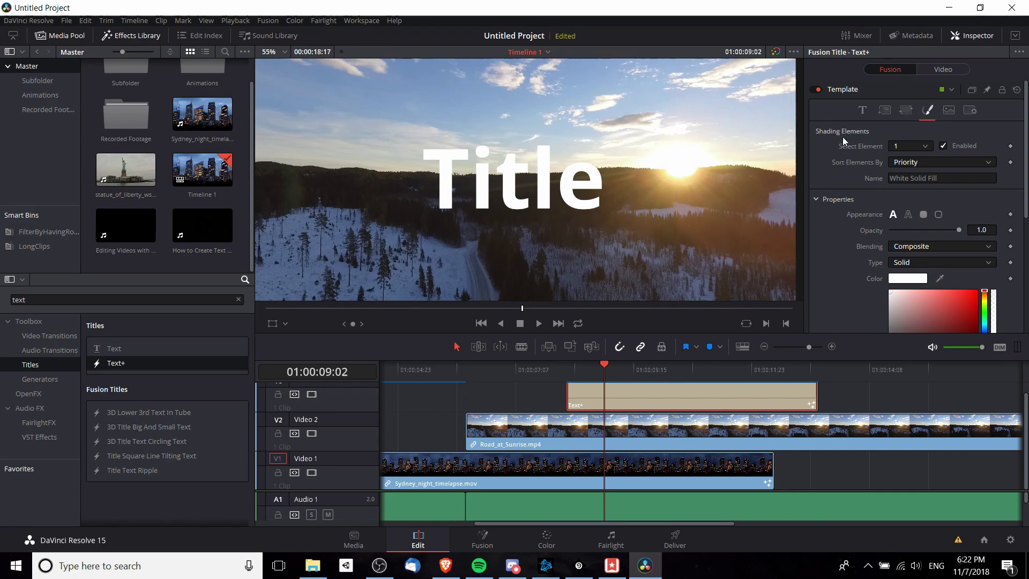
{"action": "left_click", "coordinate": [901, 147]}
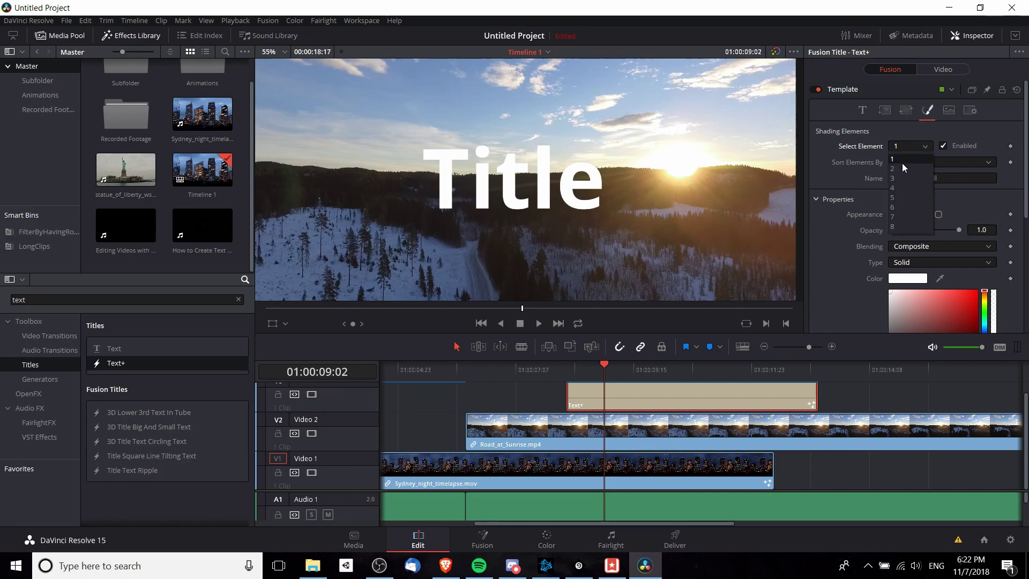
{"action": "left_click", "coordinate": [902, 179]}
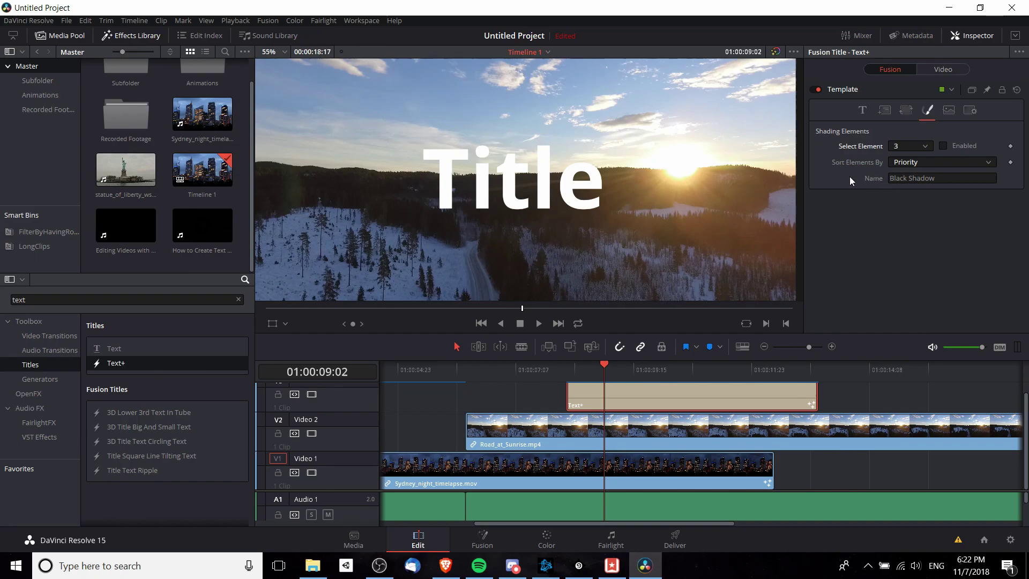
{"action": "left_click", "coordinate": [871, 179]}
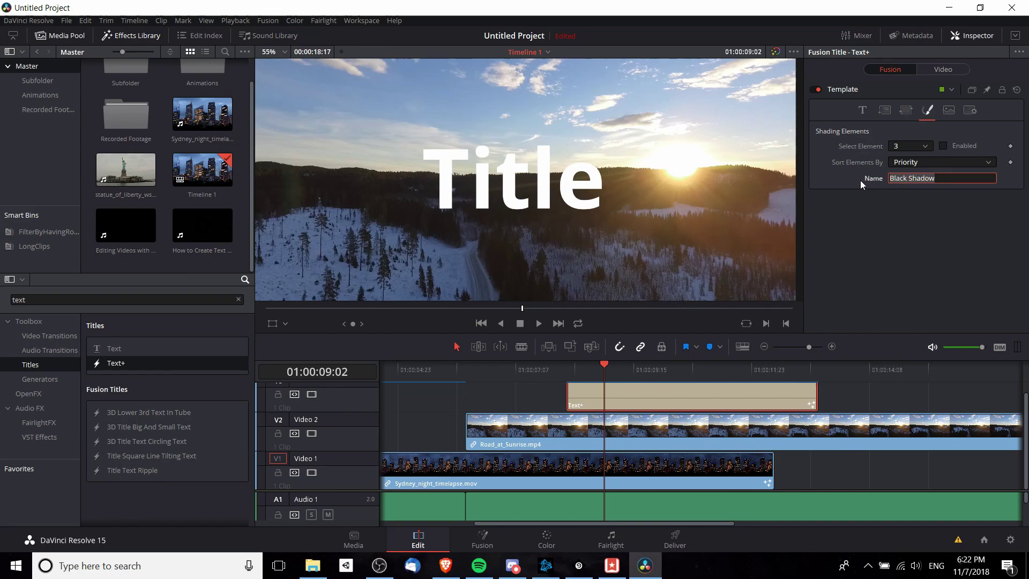
{"action": "left_click", "coordinate": [943, 147]}
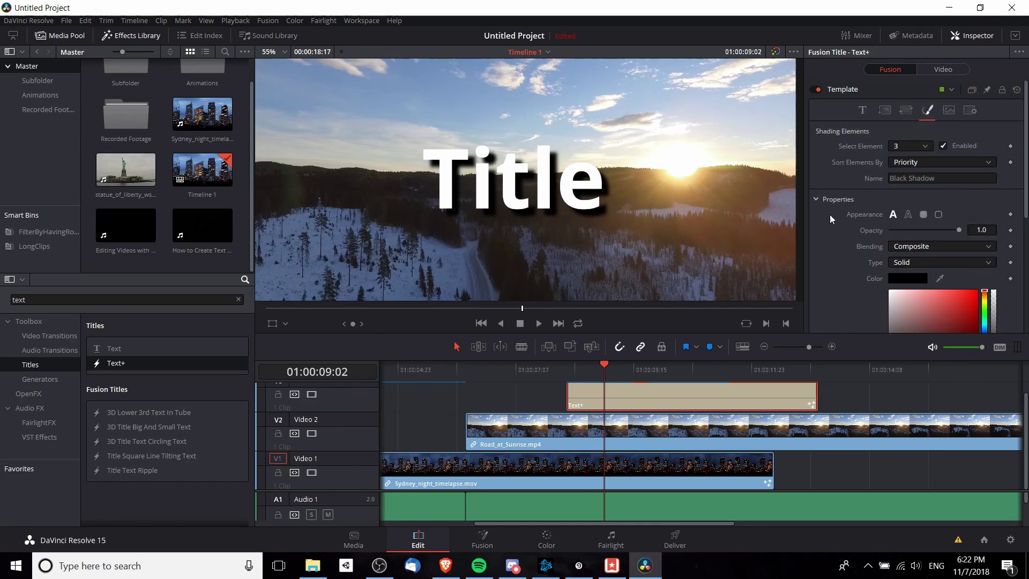
Try an outline fill for the Black Shadow, revert to solid, and leave opacity at 1.0.
{"action": "scroll", "coordinate": [830, 214], "scroll_direction": "down", "scroll_amount": 2}
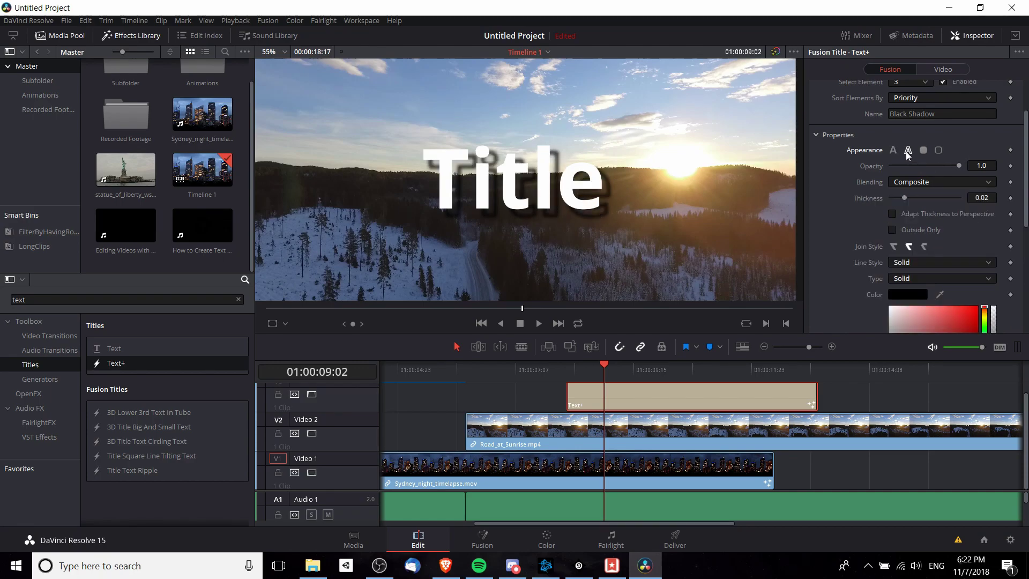
{"action": "left_click", "coordinate": [907, 152]}
{"action": "left_click", "coordinate": [894, 151]}
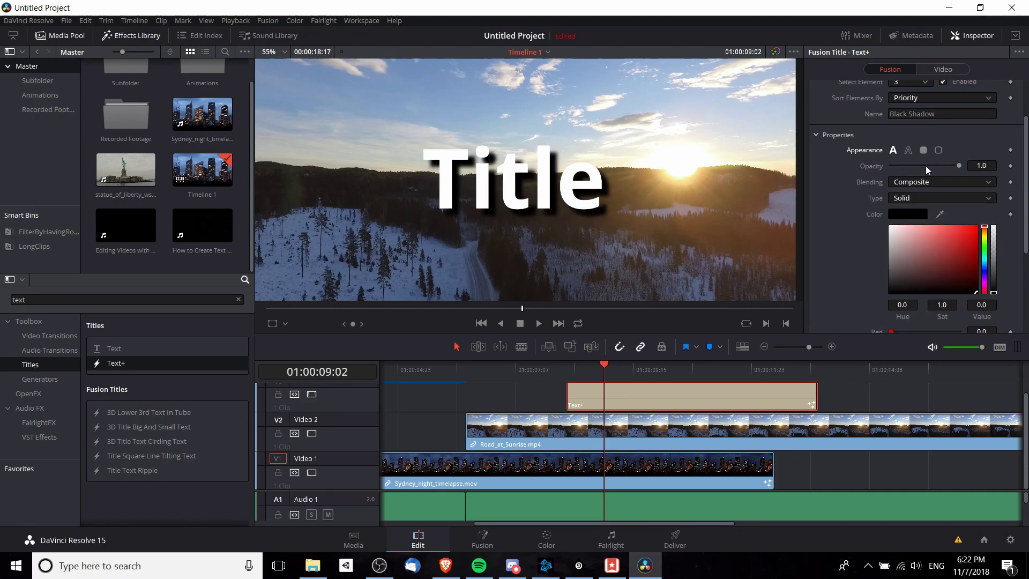
{"action": "left_click_drag", "start_coordinate": [925, 165], "coordinate": [900, 164]}
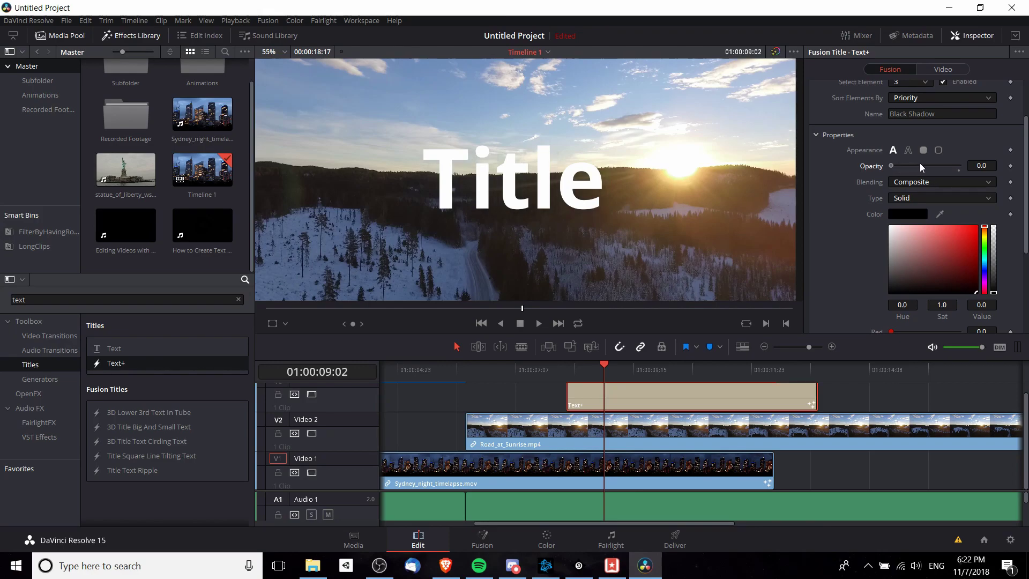
{"action": "left_click", "coordinate": [956, 164]}
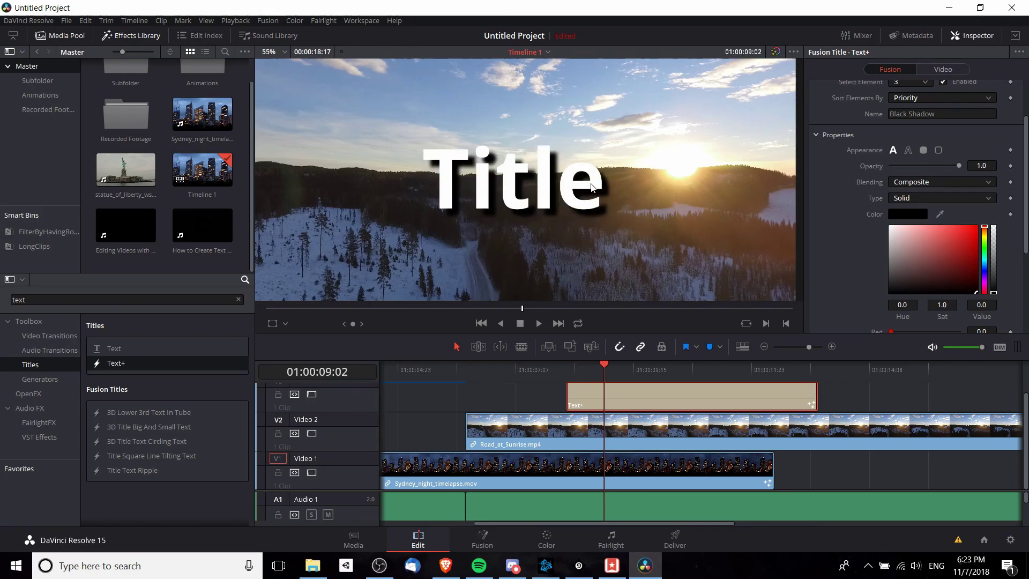
Switch the shadow fill to Gradient, moving the right stop to about 0.35 and making it red.
{"action": "left_click", "coordinate": [906, 197]}
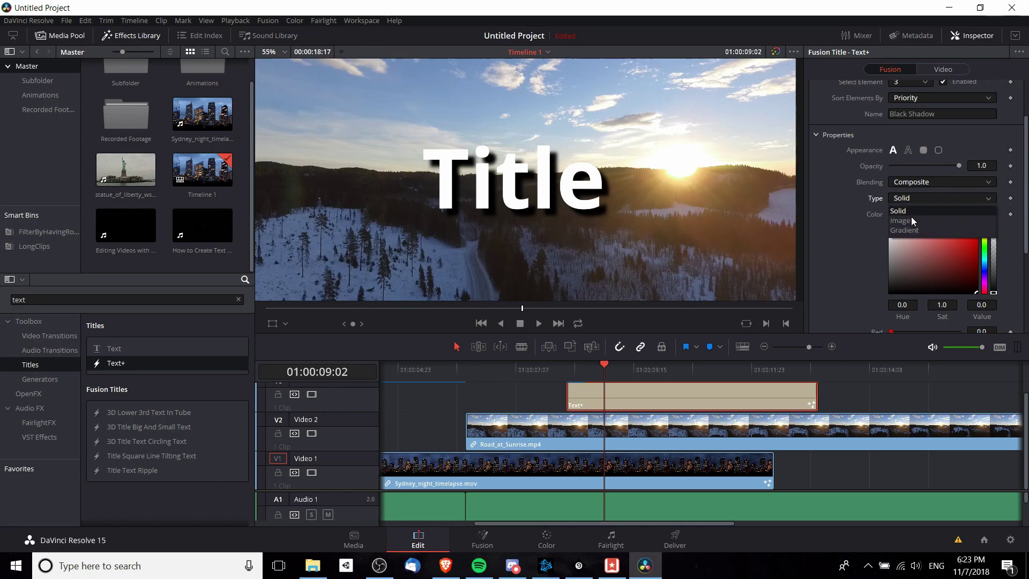
{"action": "left_click", "coordinate": [912, 230]}
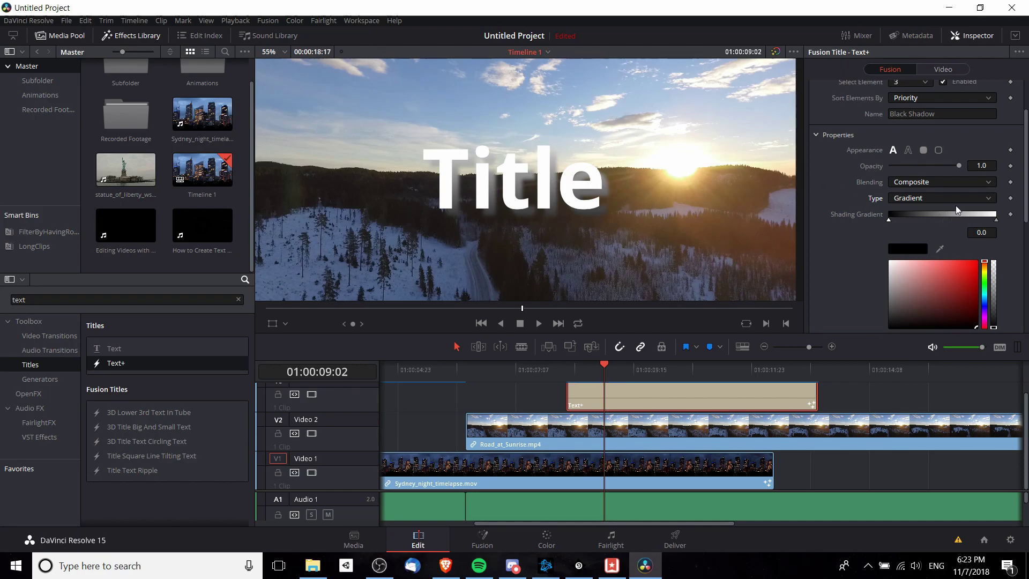
{"action": "left_click", "coordinate": [997, 216]}
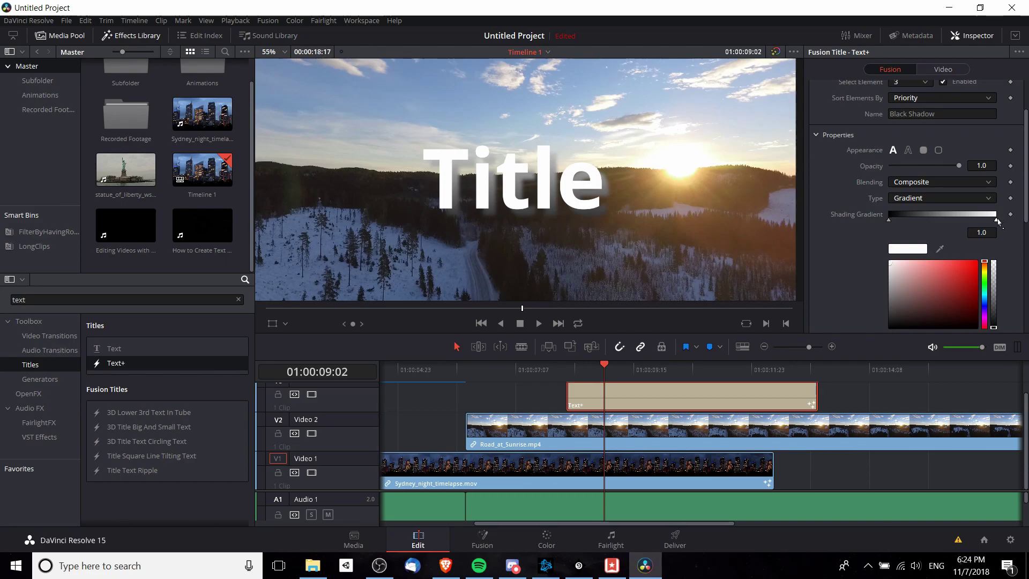
{"action": "mouse_move", "coordinate": [996, 219]}
{"action": "left_mouse_down"}
{"action": "mouse_move", "coordinate": [898, 220]}
{"action": "mouse_move", "coordinate": [1011, 228]}
{"action": "left_mouse_up"}
{"action": "scroll", "coordinate": [988, 162], "scroll_direction": "down", "scroll_amount": 2}
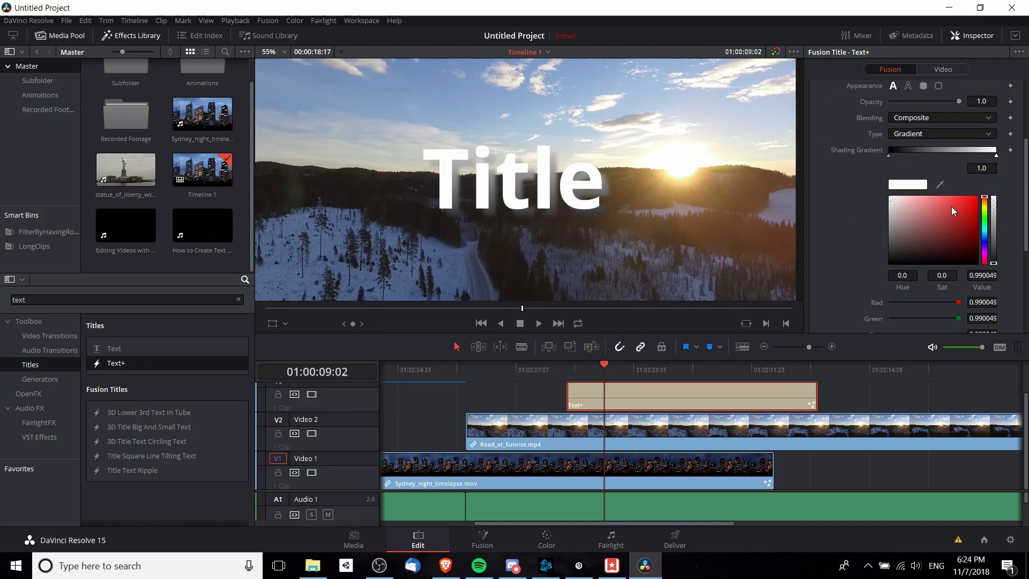
{"action": "mouse_move", "coordinate": [950, 206]}
{"action": "left_mouse_down"}
{"action": "mouse_move", "coordinate": [930, 227]}
{"action": "mouse_move", "coordinate": [956, 199]}
{"action": "mouse_move", "coordinate": [939, 220]}
{"action": "mouse_move", "coordinate": [904, 202]}
{"action": "mouse_move", "coordinate": [929, 263]}
{"action": "left_mouse_up"}
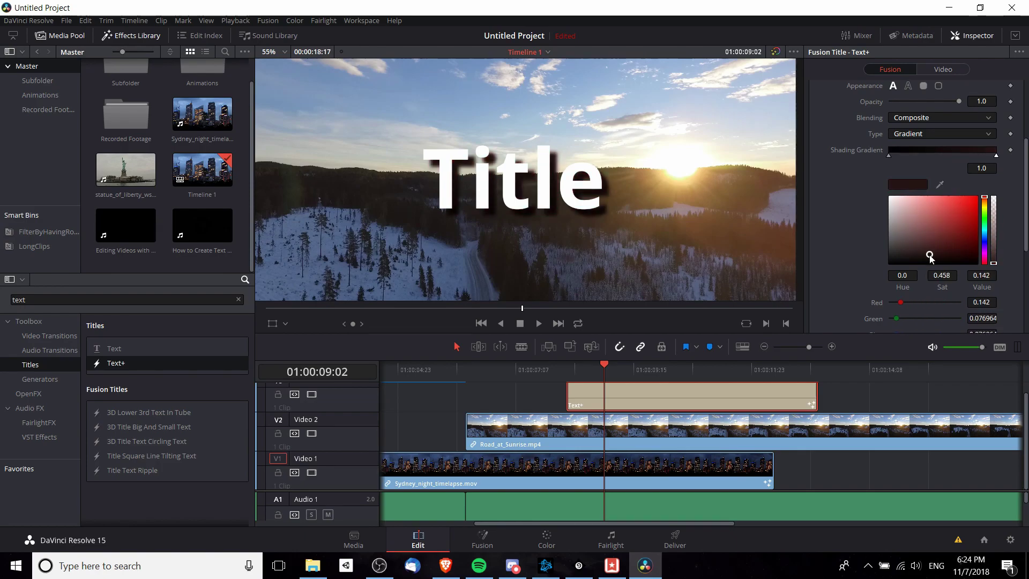
Return the shadow to a solid fill and pick a dark red colour.
{"action": "left_click", "coordinate": [920, 135]}
{"action": "left_click", "coordinate": [927, 147]}
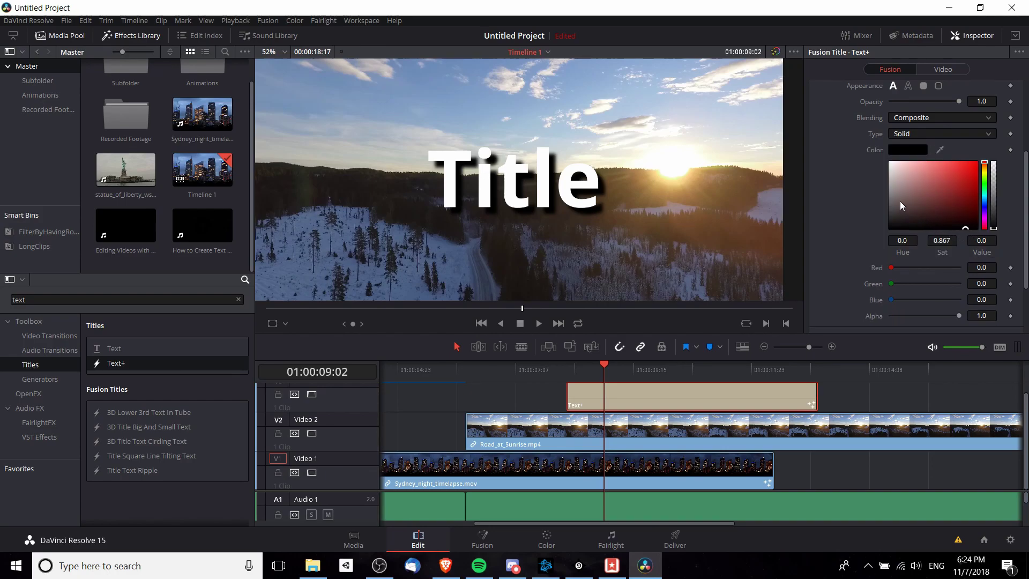
{"action": "mouse_move", "coordinate": [899, 201]}
{"action": "left_mouse_down"}
{"action": "mouse_move", "coordinate": [897, 167]}
{"action": "mouse_move", "coordinate": [939, 168]}
{"action": "mouse_move", "coordinate": [921, 160]}
{"action": "mouse_move", "coordinate": [965, 190]}
{"action": "mouse_move", "coordinate": [935, 243]}
{"action": "left_mouse_up"}
Set the shadow's softness to 8.98 horizontally and 9.92 vertically.
{"action": "scroll", "coordinate": [835, 198], "scroll_direction": "down", "scroll_amount": 3}
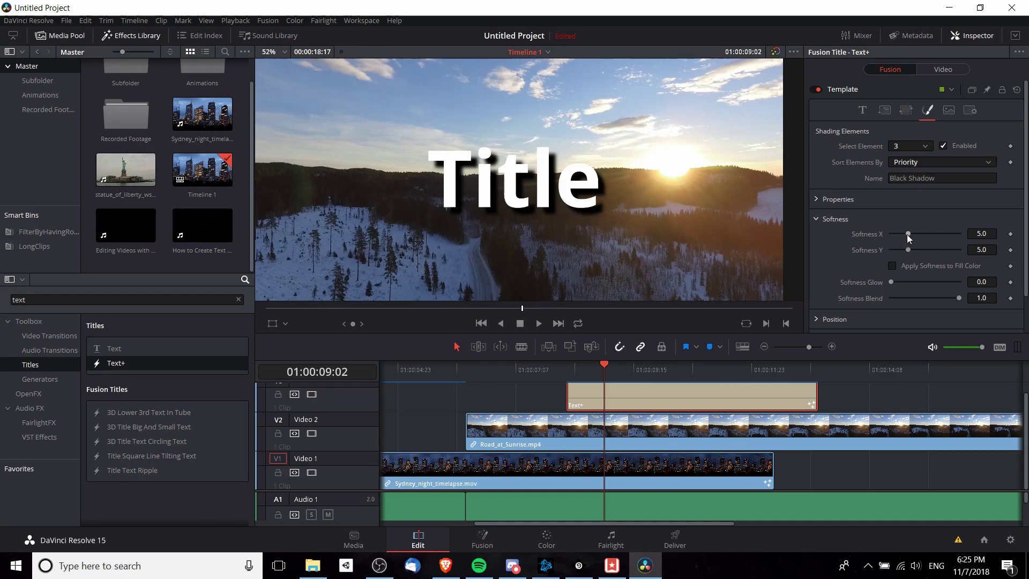
{"action": "left_click_drag", "start_coordinate": [909, 233], "coordinate": [891, 251]}
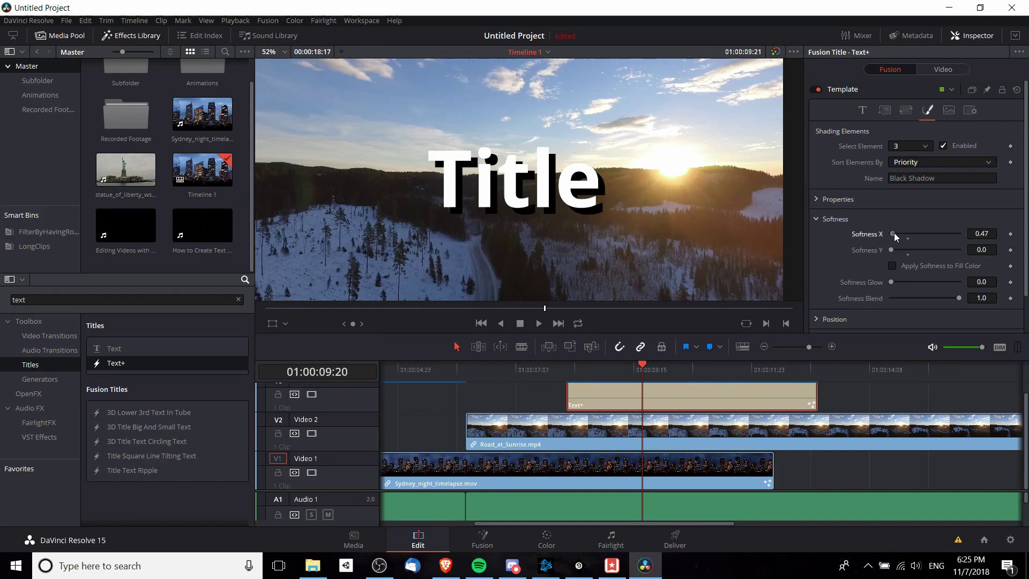
{"action": "left_click_drag", "start_coordinate": [892, 233], "coordinate": [924, 250]}
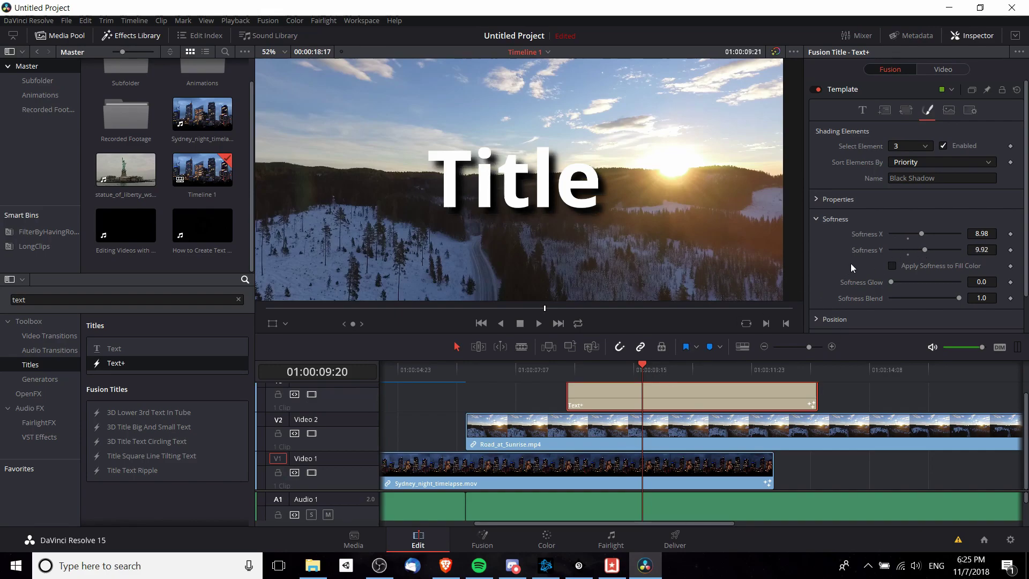
{"action": "scroll", "coordinate": [850, 263], "scroll_direction": "down", "scroll_amount": 3}
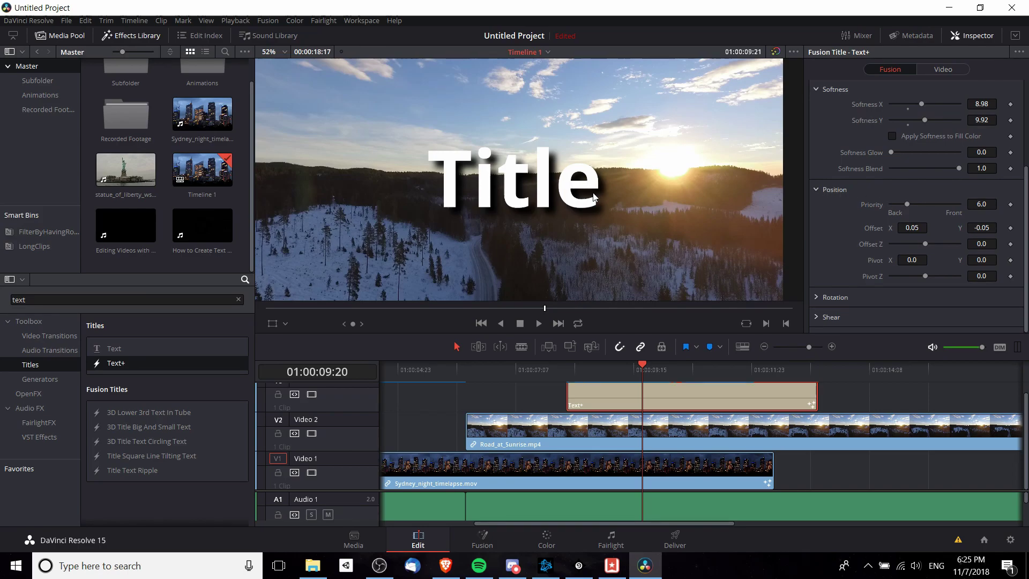
Enter -0.05 as the shadow's horizontal offset, matching the -0.05 vertical offset.
{"action": "left_click", "coordinate": [913, 227]}
{"action": "type", "text": "-0.05"}
{"action": "key", "text": "Tab"}
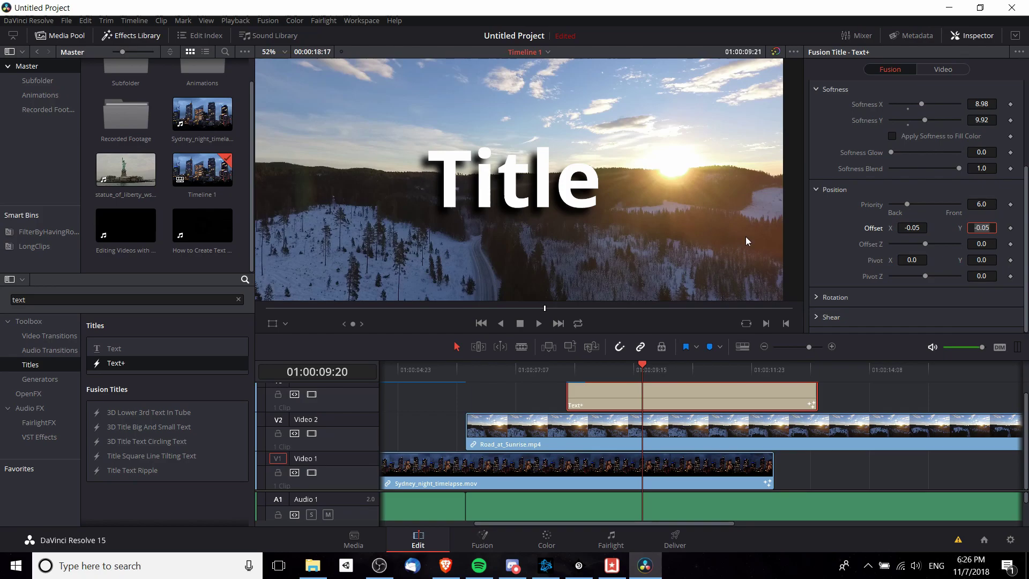
{"action": "left_click", "coordinate": [832, 297]}
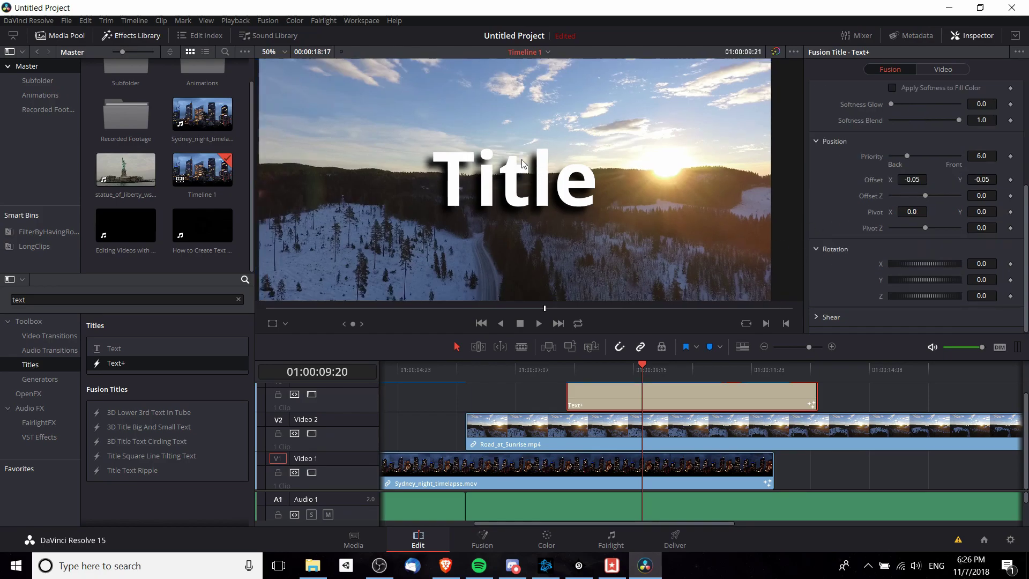
{"action": "left_click_drag", "start_coordinate": [911, 262], "coordinate": [986, 270]}
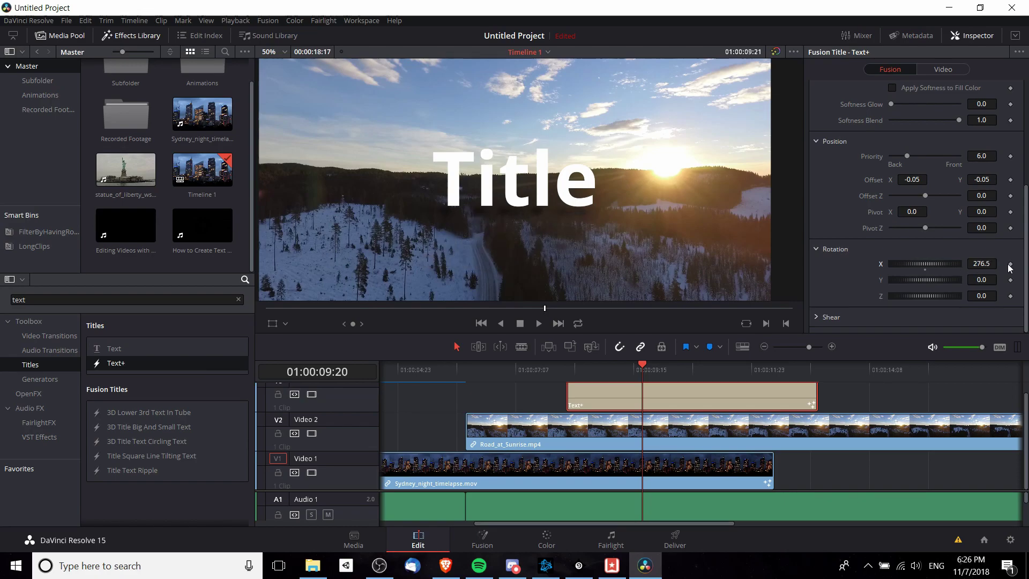
{"action": "left_click", "coordinate": [982, 263]}
{"action": "type", "text": "0"}
{"action": "left_click", "coordinate": [983, 279]}
{"action": "mouse_move", "coordinate": [942, 281]}
{"action": "left_mouse_down"}
{"action": "mouse_move", "coordinate": [963, 282]}
{"action": "mouse_move", "coordinate": [957, 287]}
{"action": "left_mouse_up"}
{"action": "key", "text": "ctrl+z"}
{"action": "scroll", "coordinate": [956, 287], "scroll_direction": "down", "scroll_amount": 1}
{"action": "left_click", "coordinate": [818, 284]}
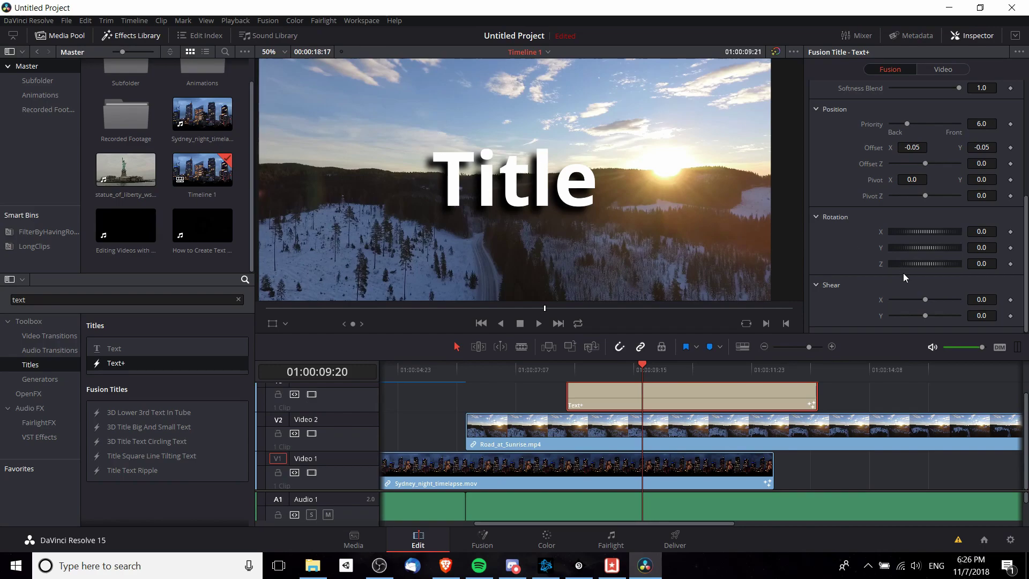
{"action": "mouse_move", "coordinate": [926, 301]}
{"action": "left_mouse_down"}
{"action": "mouse_move", "coordinate": [909, 299]}
{"action": "mouse_move", "coordinate": [937, 299]}
{"action": "left_mouse_up"}
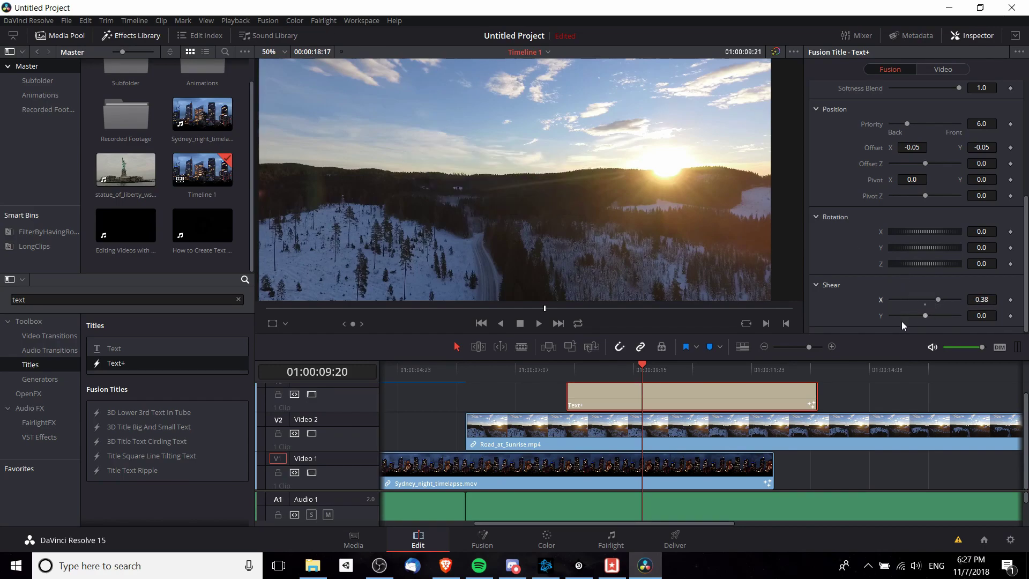
{"action": "mouse_move", "coordinate": [925, 316]}
{"action": "left_mouse_down"}
{"action": "mouse_move", "coordinate": [936, 317]}
{"action": "mouse_move", "coordinate": [909, 317]}
{"action": "left_mouse_up"}
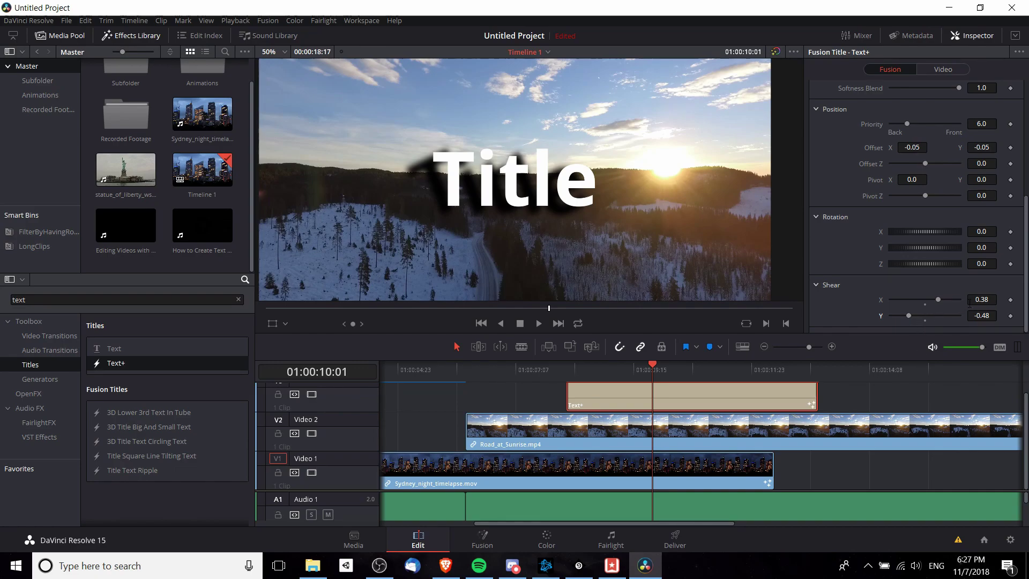
{"action": "key", "text": "ctrl+z"}
{"action": "scroll", "coordinate": [811, 288], "scroll_direction": "up", "scroll_amount": 3}
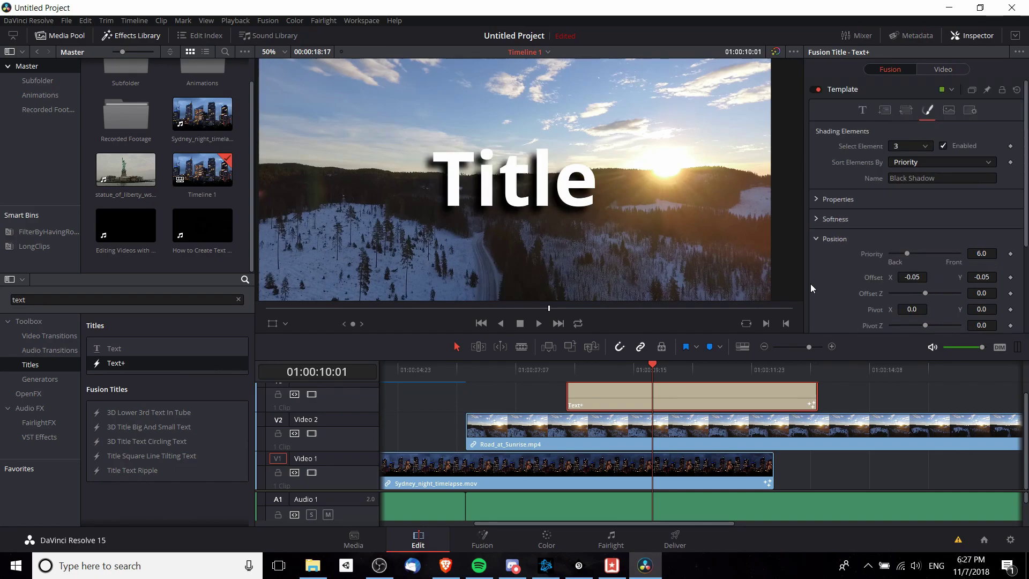